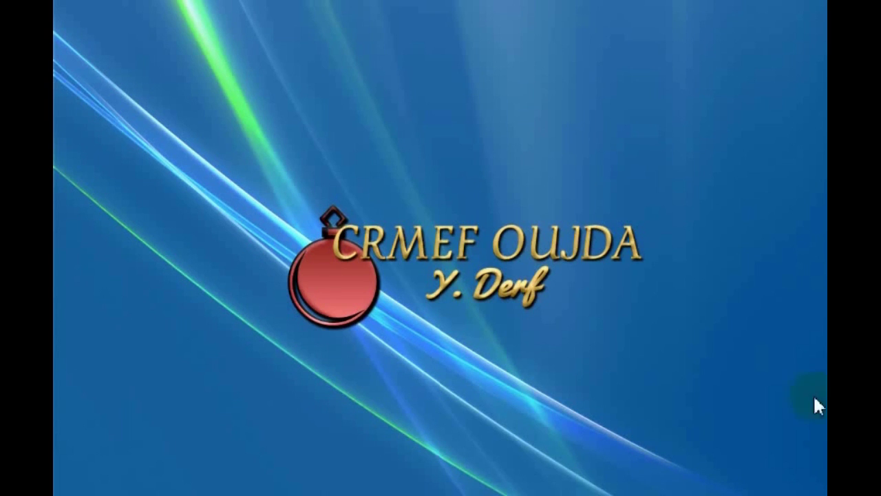
Launch Excel 2016 from the Start search and create the blank workbook Classeur1
click(78, 492)
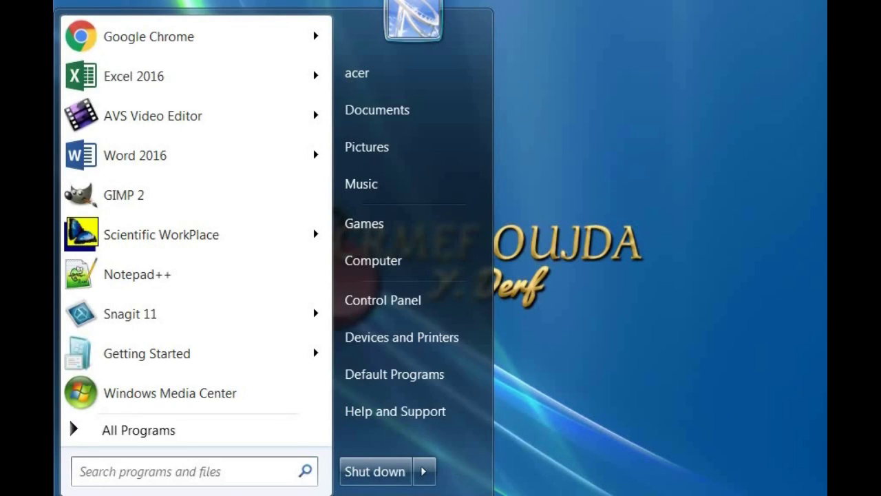
text(excel)
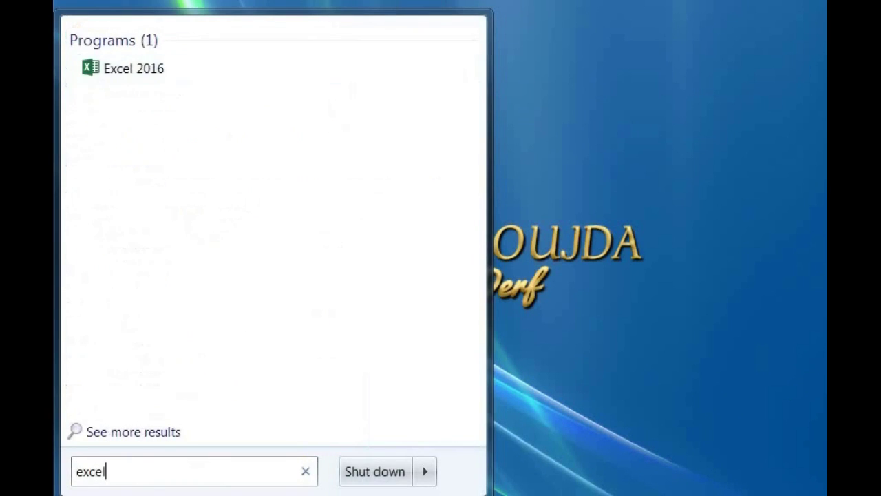
key(Return)
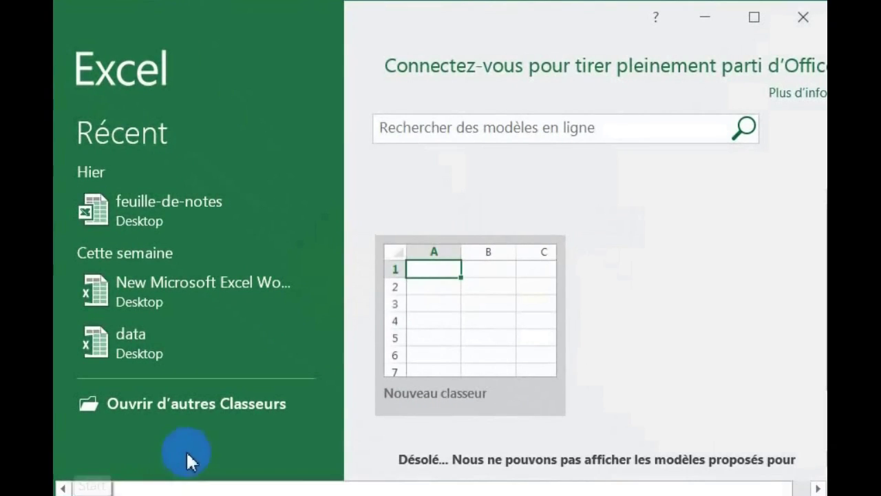
click(475, 317)
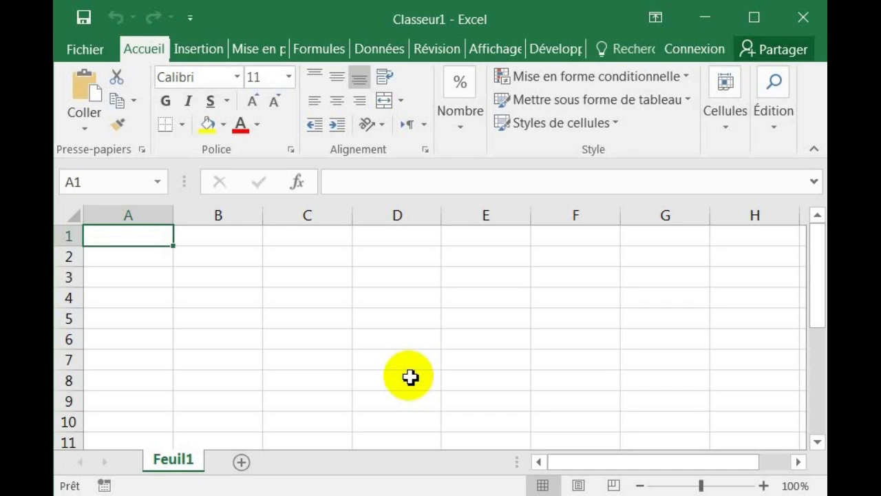
key(alt+F11)
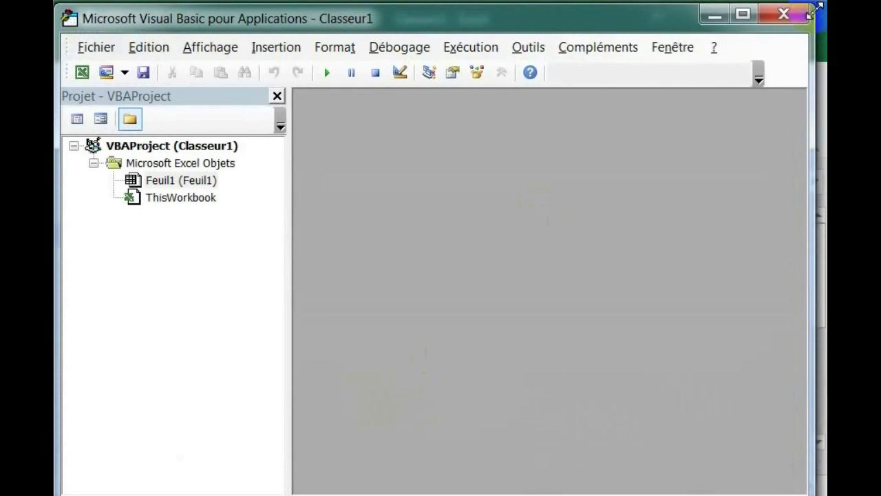
Insert UserForm1 and Module1 into Classeur1's VBA project, then close the editor
click(276, 50)
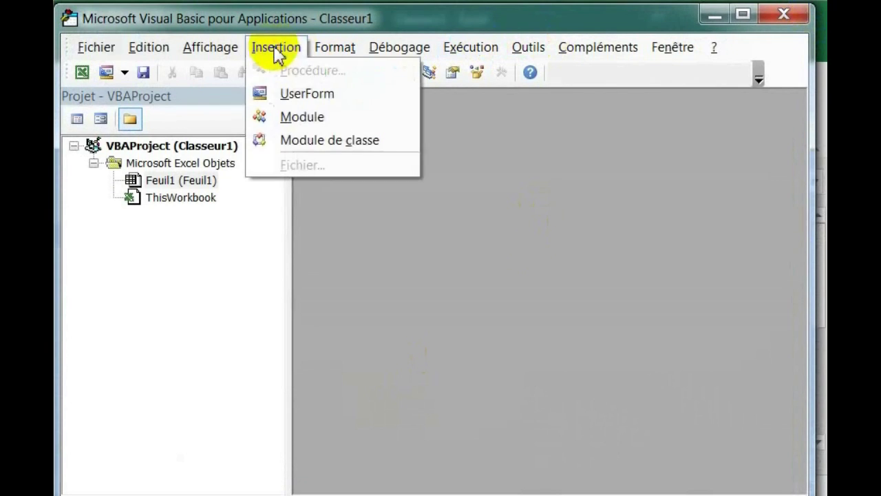
click(307, 96)
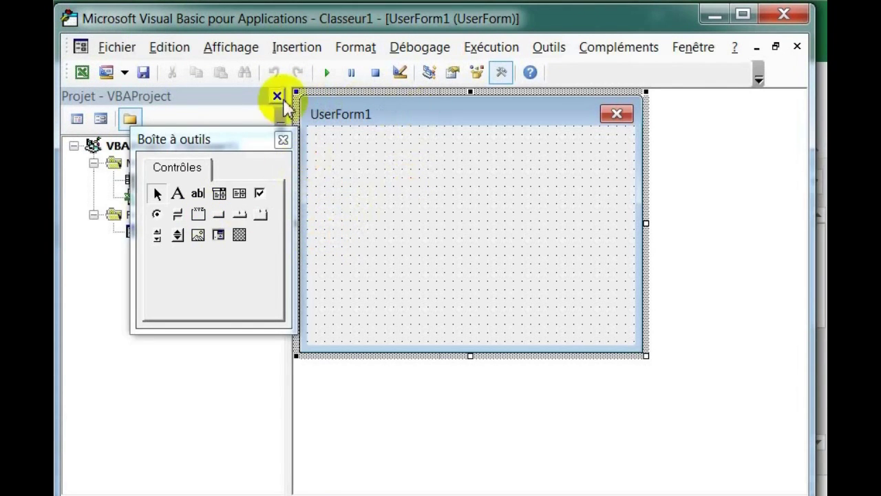
click(292, 55)
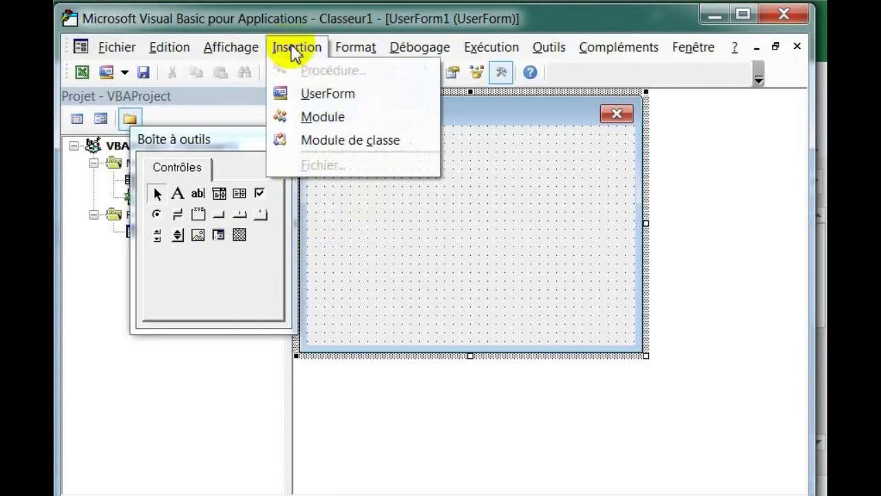
click(334, 124)
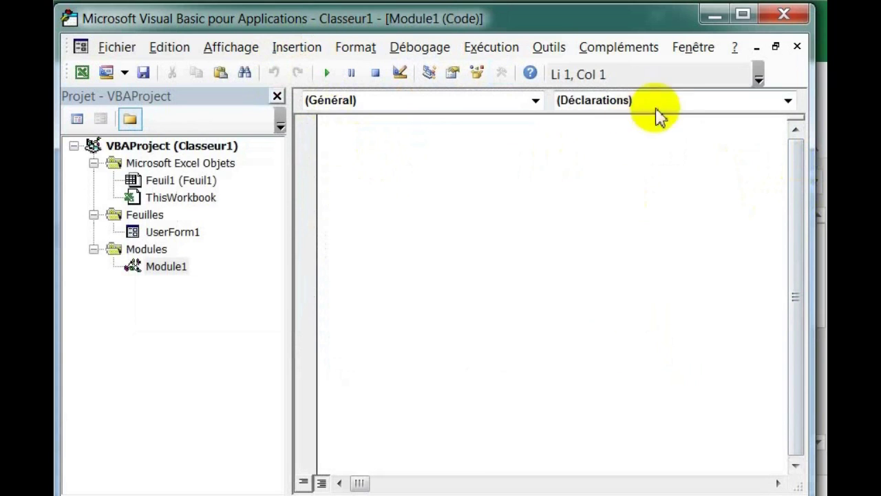
click(797, 17)
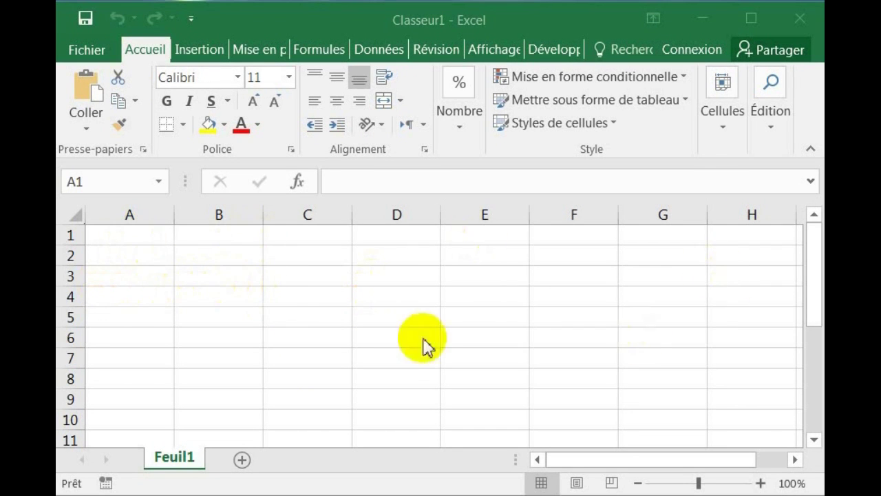
click(152, 215)
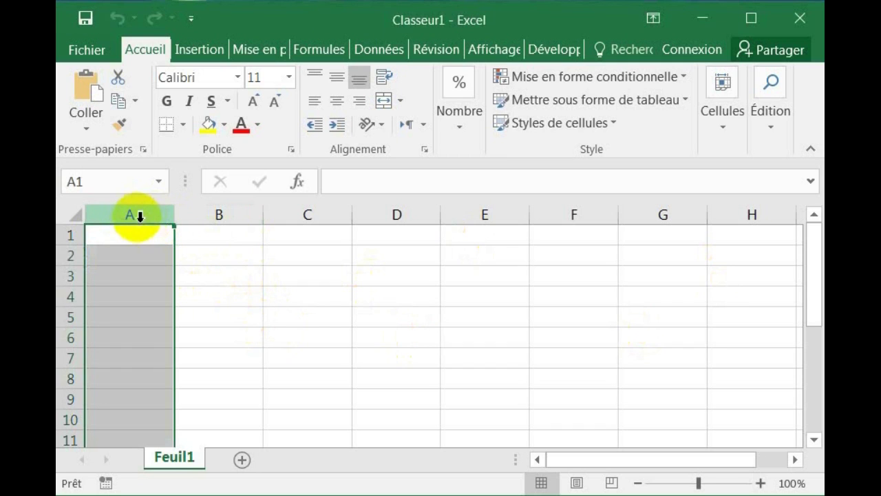
click(209, 216)
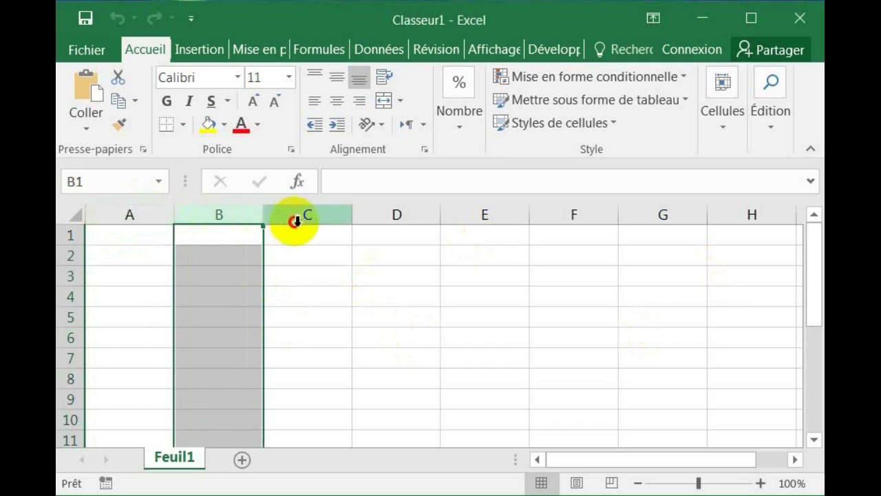
click(296, 221)
click(374, 224)
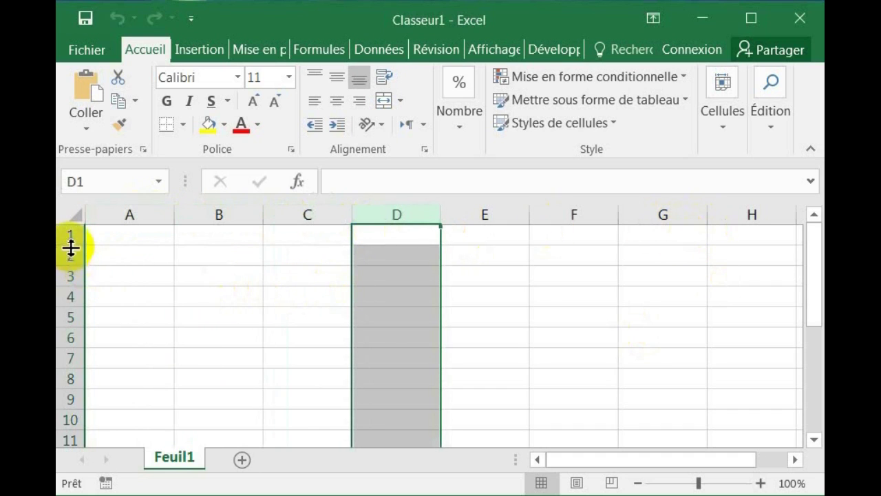
click(69, 236)
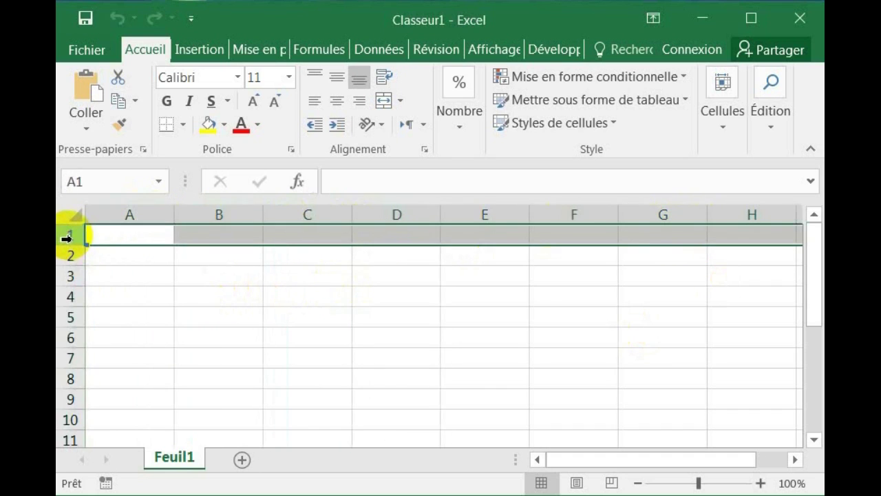
click(69, 254)
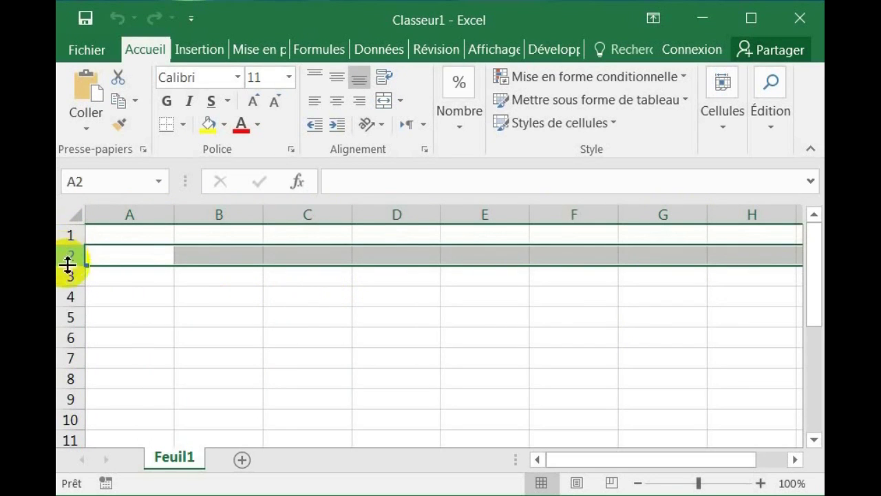
click(67, 275)
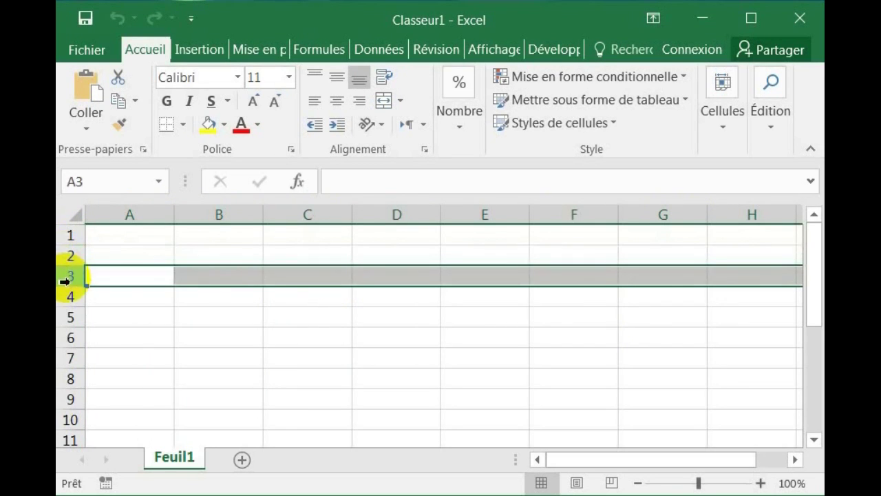
click(333, 279)
click(244, 261)
click(215, 292)
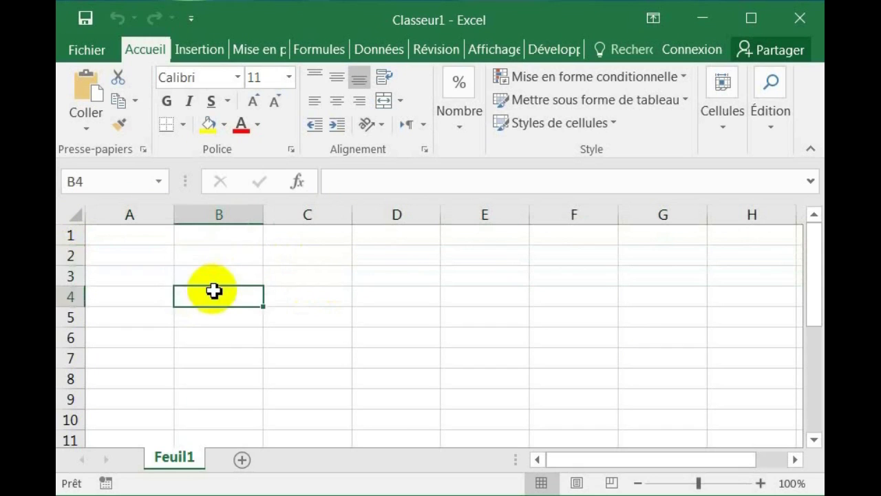
click(327, 301)
click(394, 306)
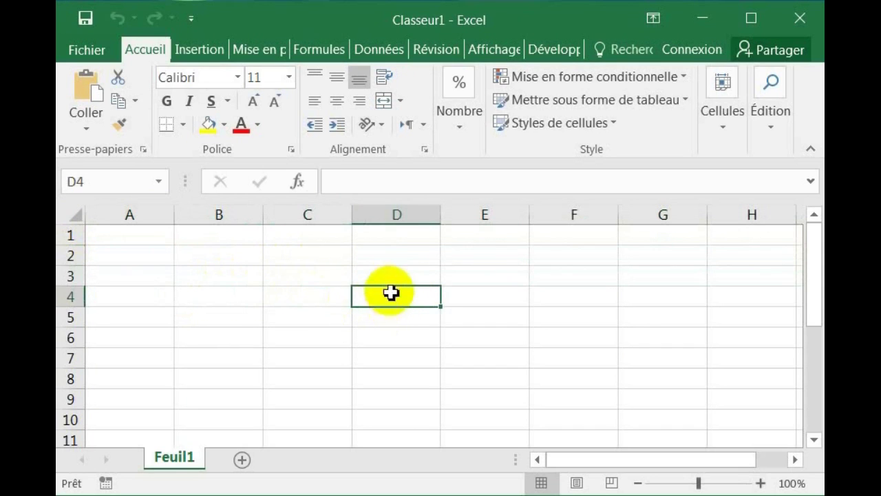
click(393, 280)
click(300, 282)
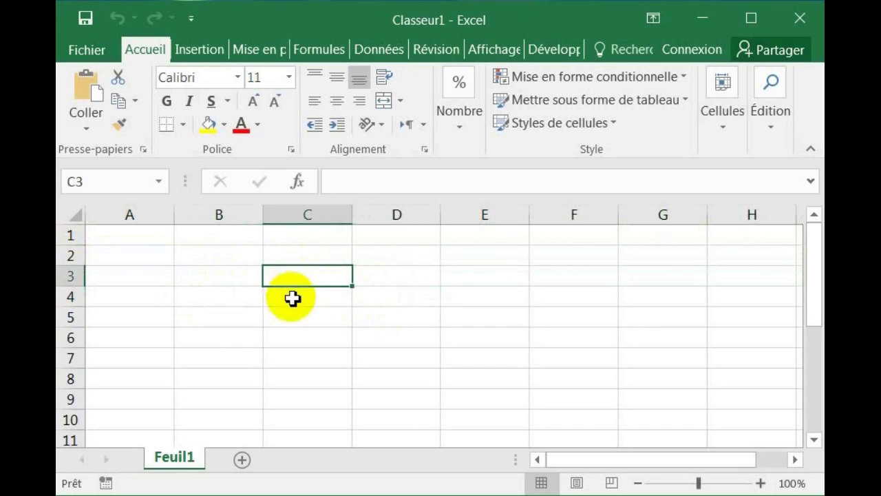
click(293, 305)
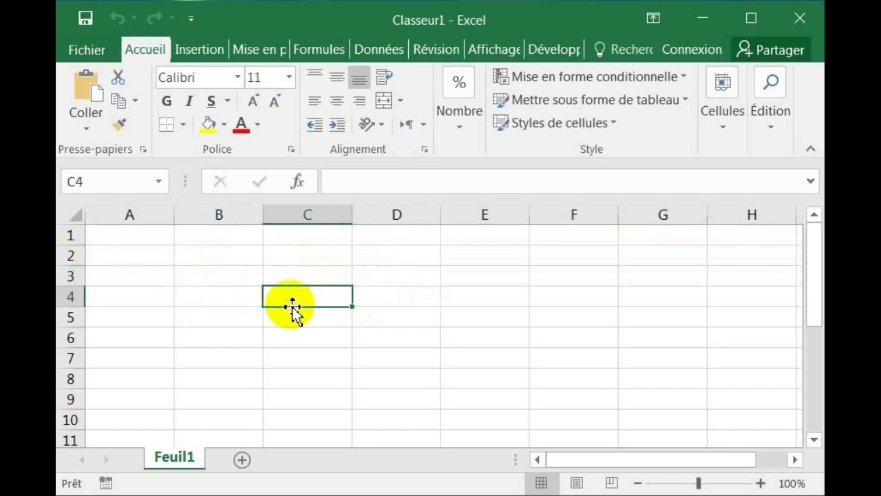
click(231, 278)
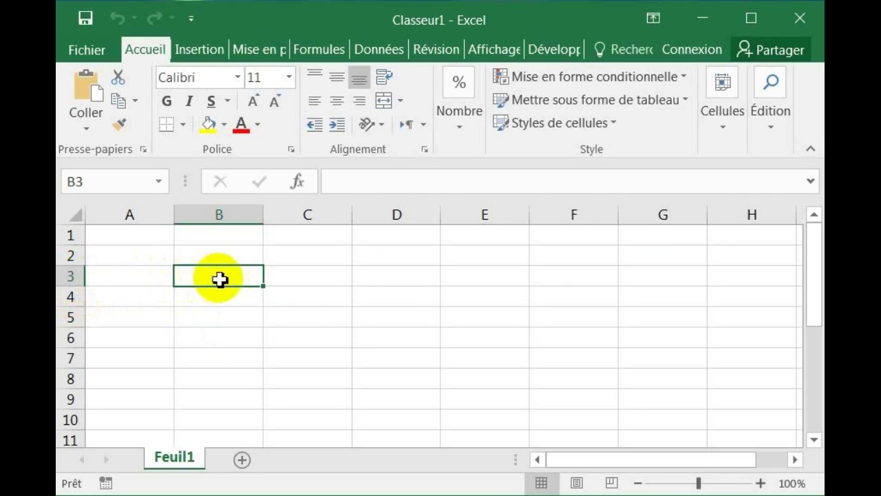
click(89, 182)
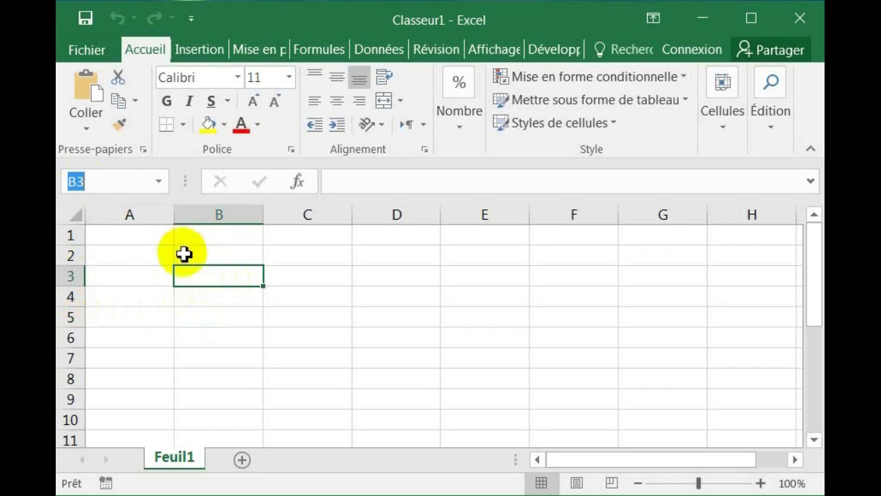
click(99, 183)
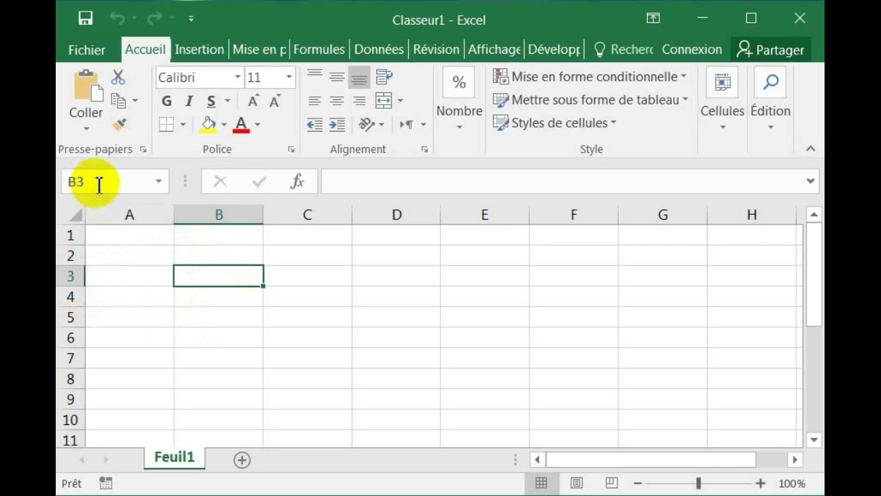
click(252, 275)
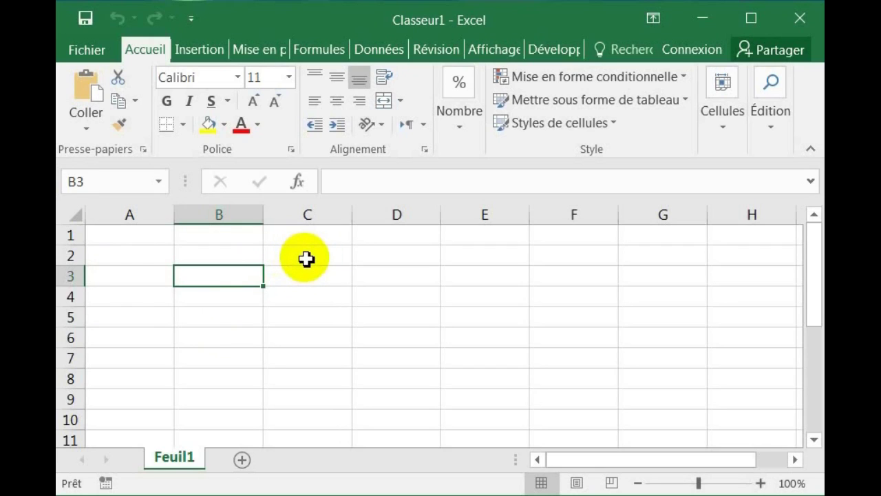
click(306, 259)
click(88, 182)
click(91, 182)
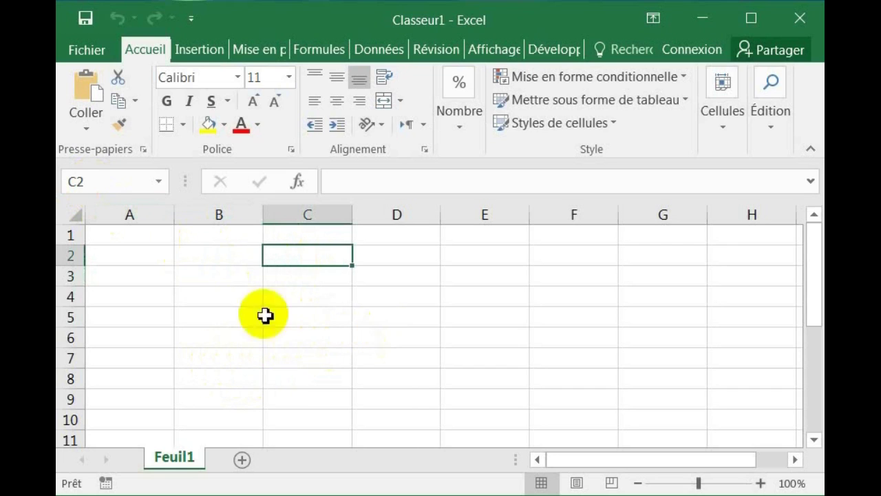
click(390, 324)
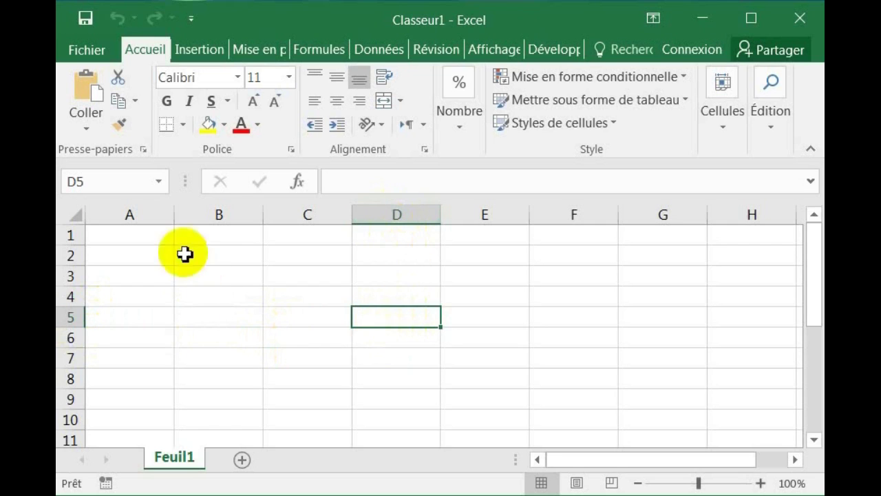
click(80, 181)
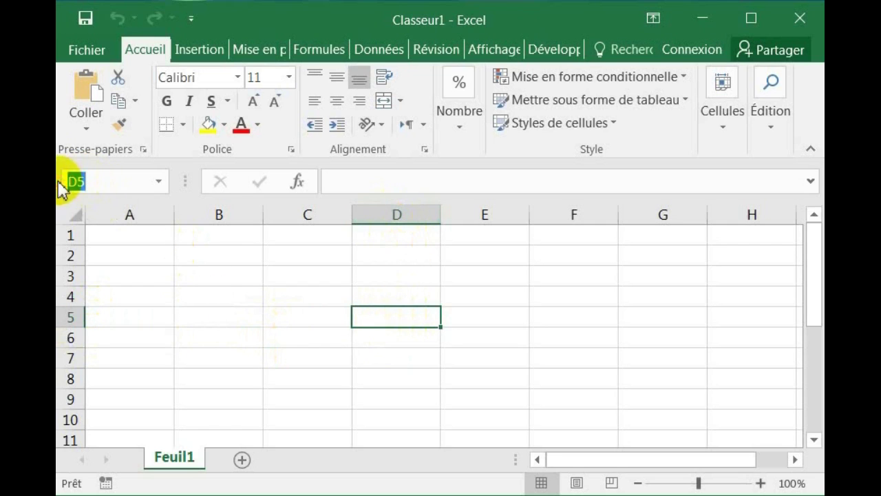
click(225, 302)
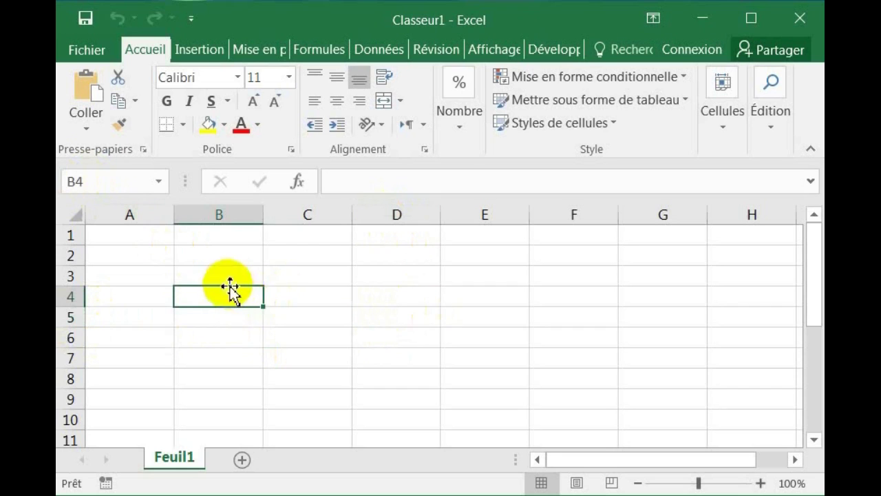
click(229, 280)
click(310, 300)
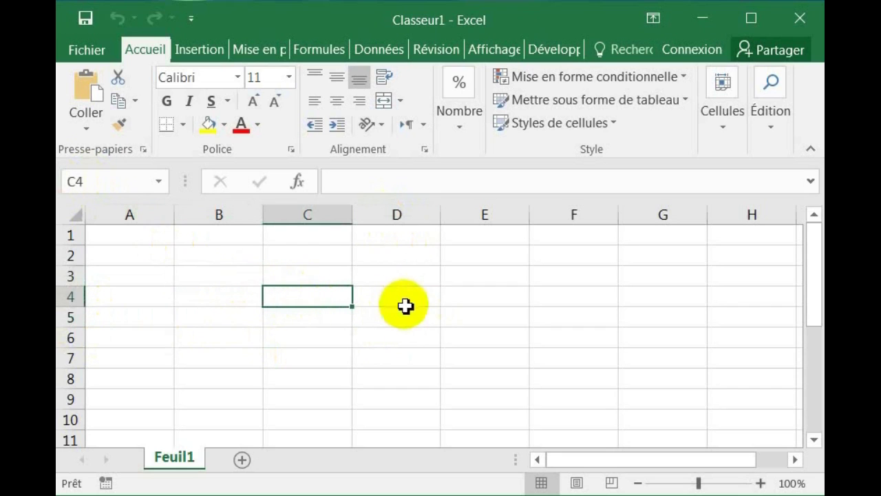
click(244, 280)
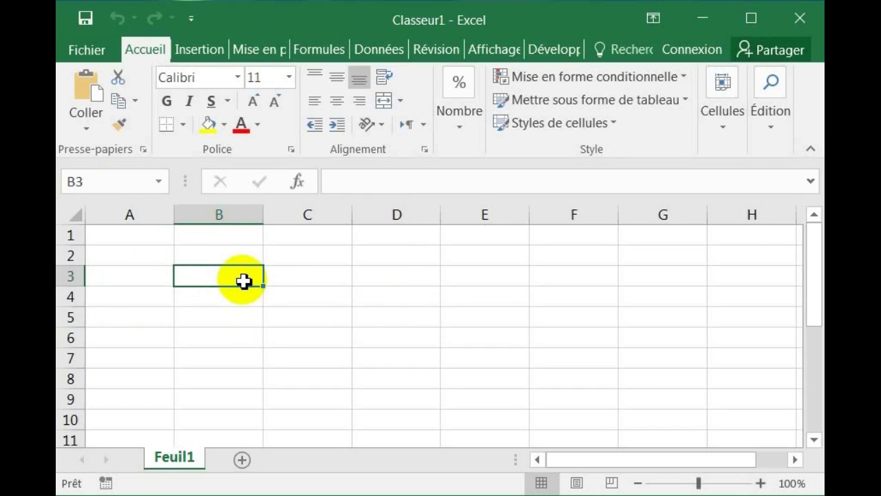
text(7)
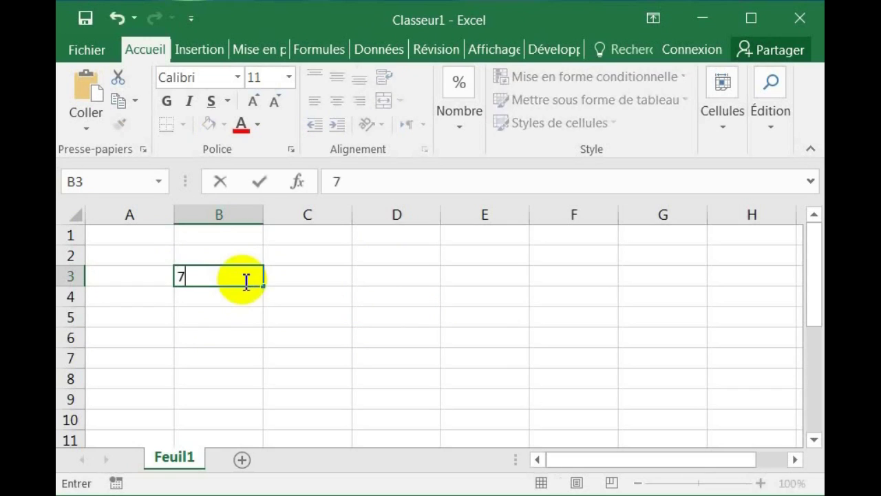
Commit 7 in B3 and enter 3 in C4
click(320, 304)
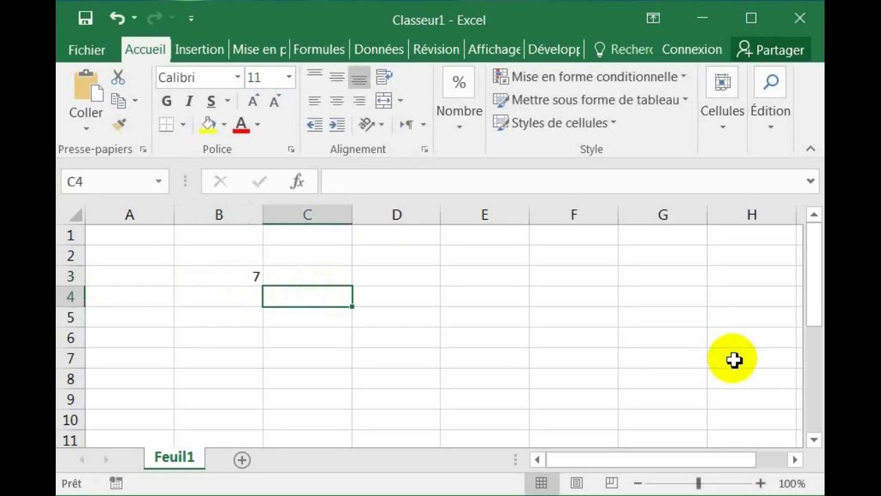
text(3)
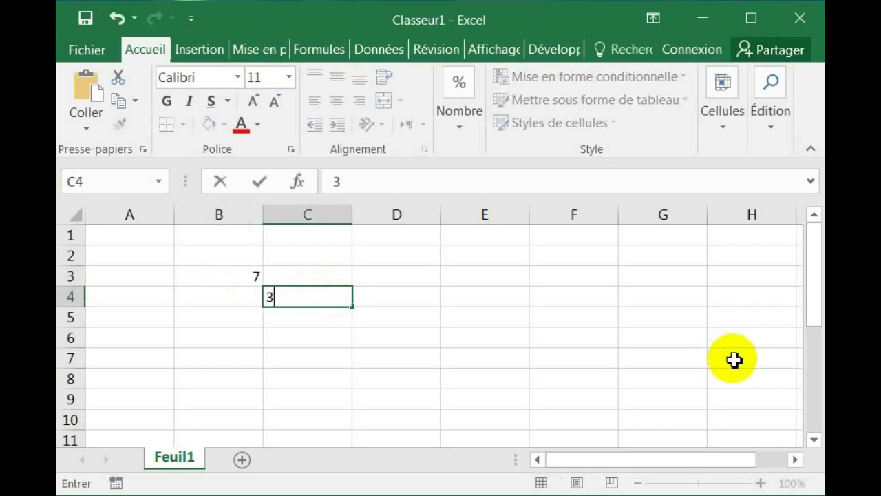
click(409, 298)
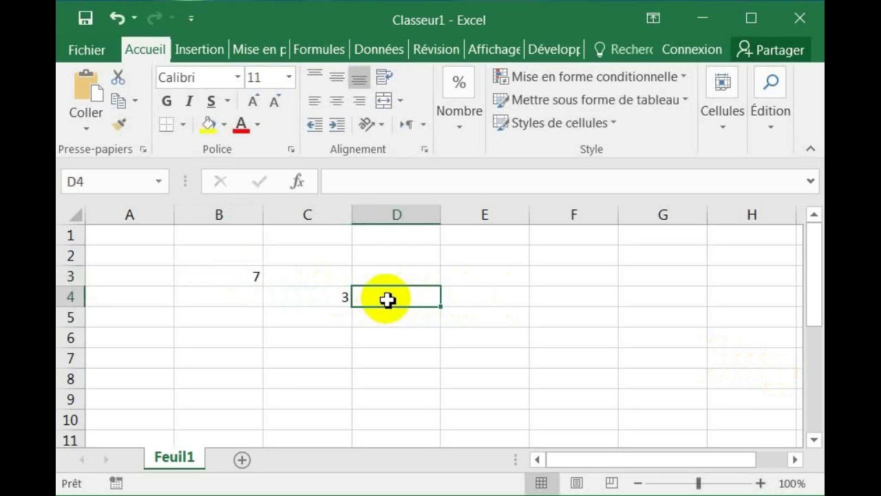
Enter the formula =B3 + C4 in D4 so it shows 10
text(=)
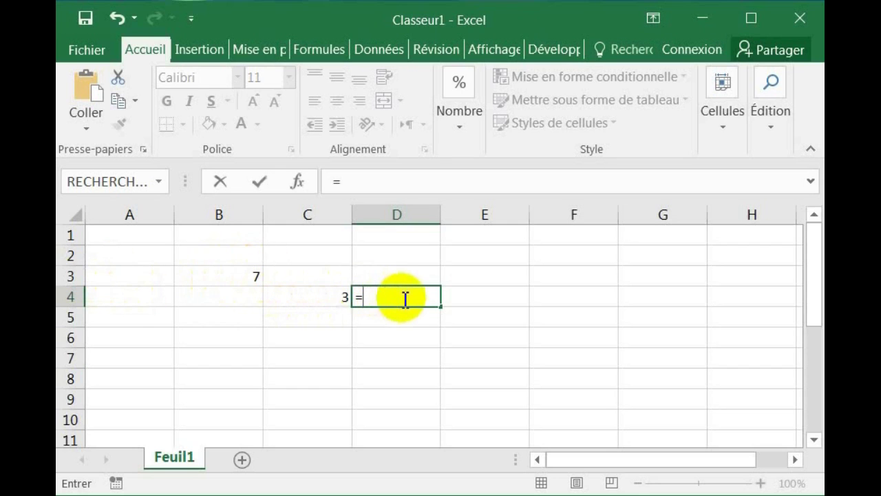
text(B)
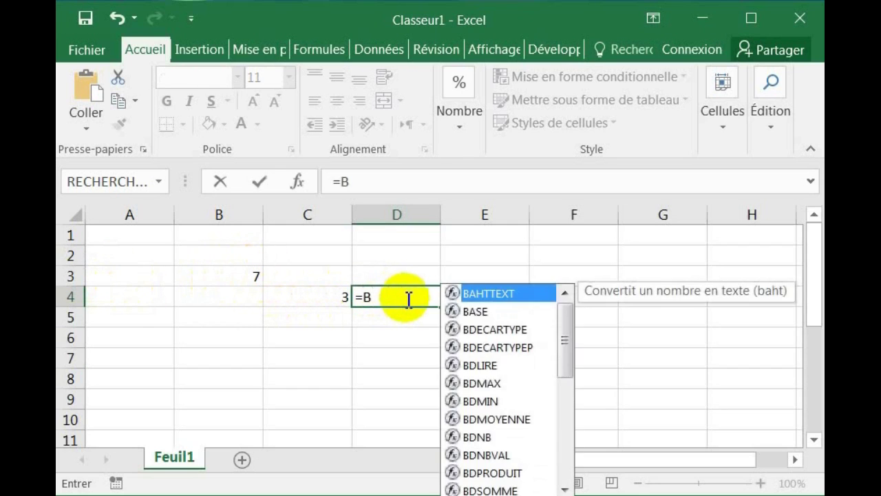
text(3 +)
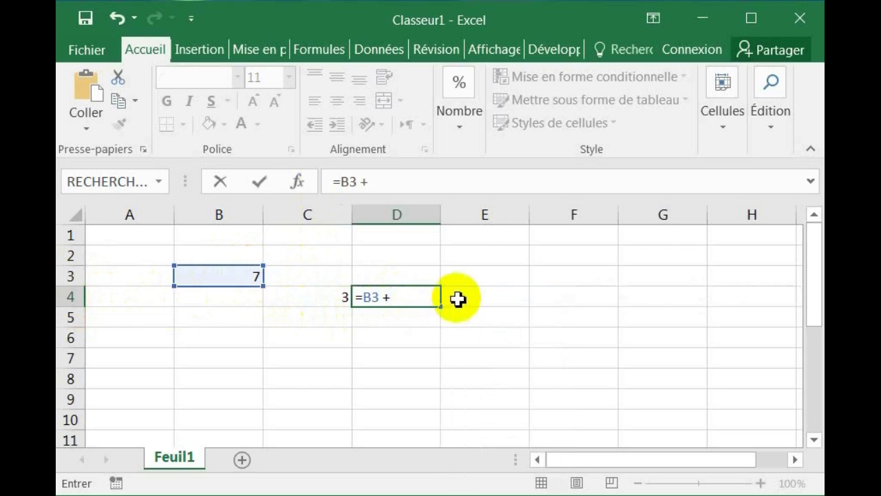
text(C4)
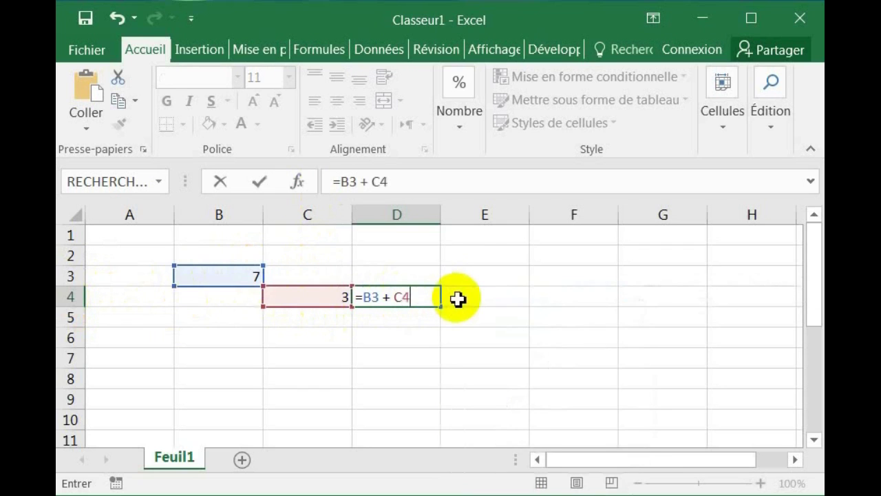
key(Return)
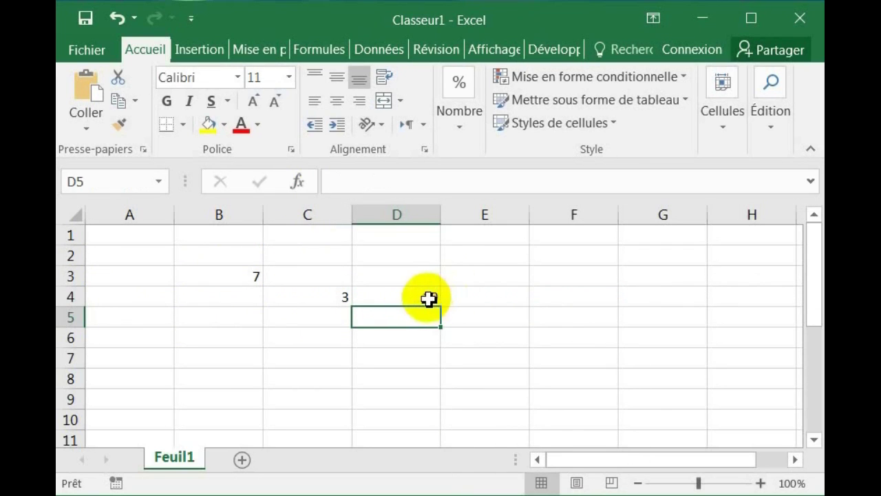
Review D4's formula in the formula bar without changing it
click(424, 297)
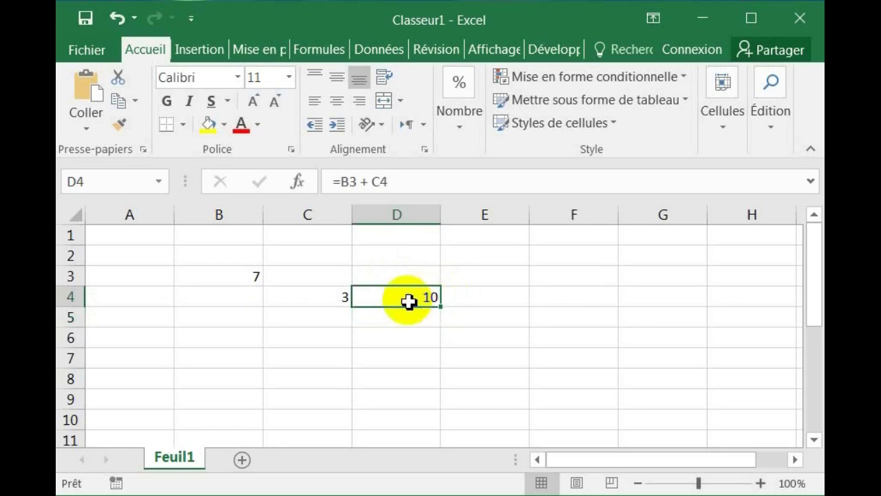
mouse_move(401, 181)
mouse_down()
mouse_move(325, 181)
mouse_move(395, 183)
mouse_up()
click(398, 183)
click(447, 334)
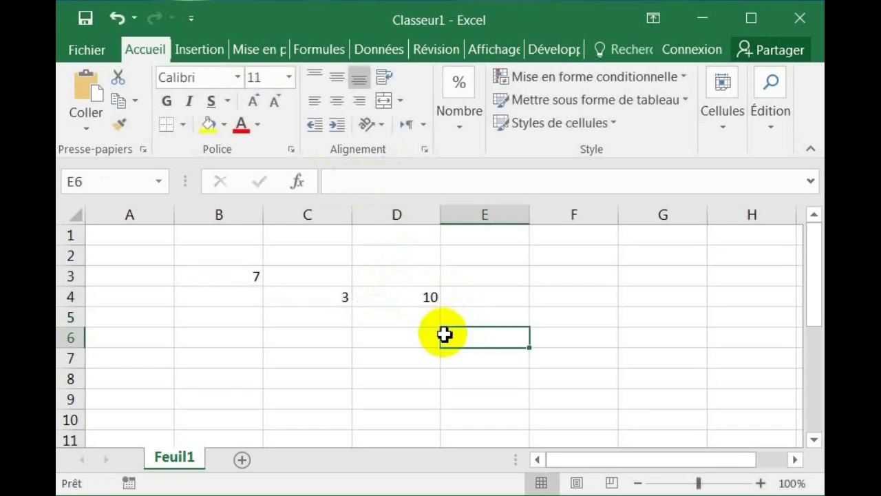
click(484, 341)
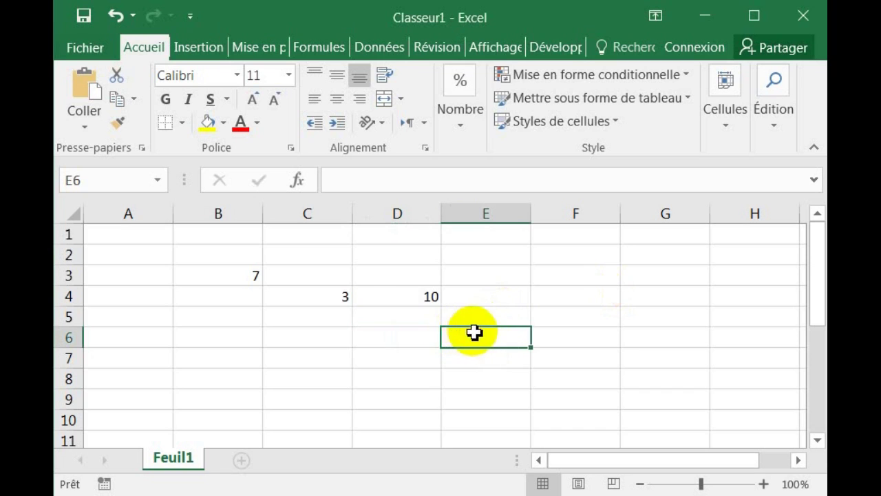
click(405, 303)
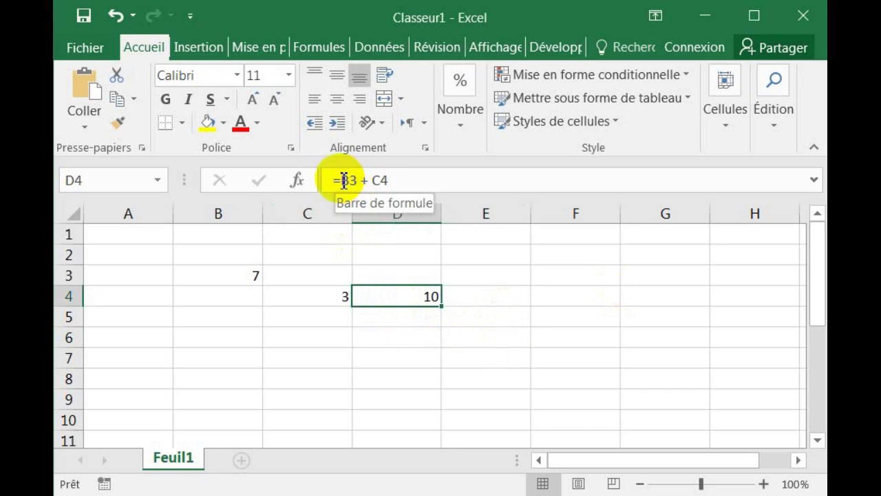
click(475, 346)
Build =B3 + C4 in E6 by clicking B3 and C4, giving 10
text(=)
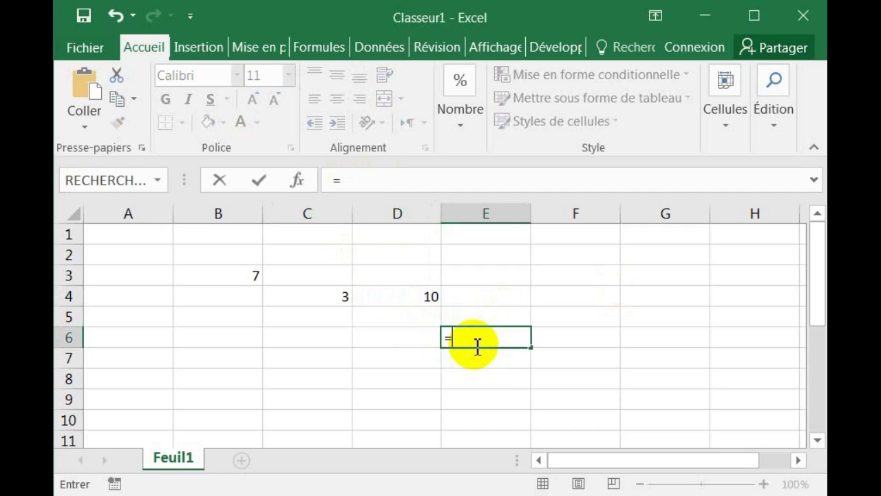
click(248, 278)
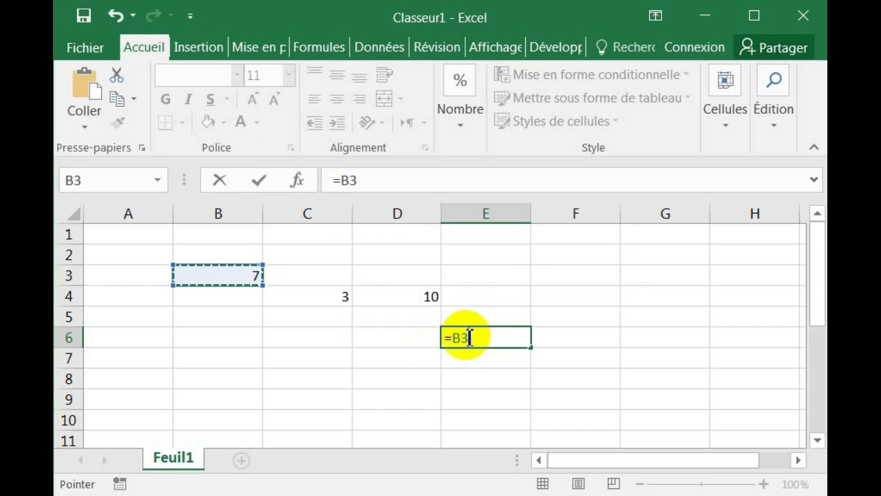
text( +)
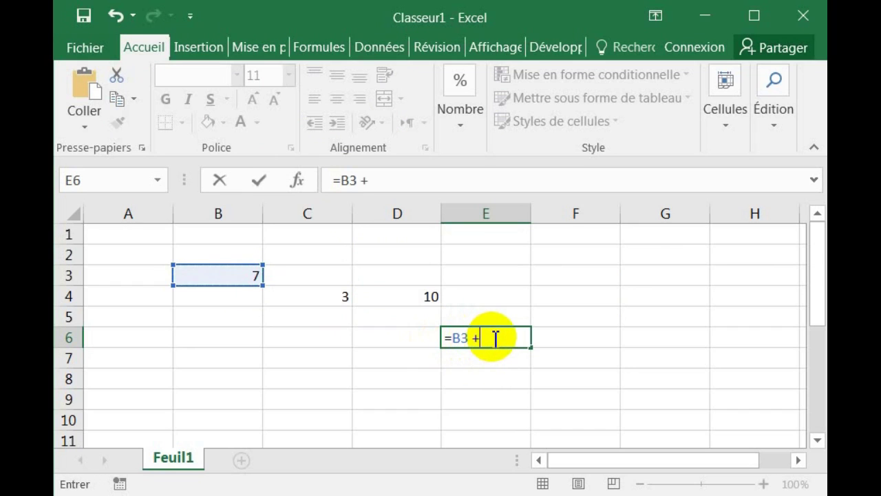
click(331, 301)
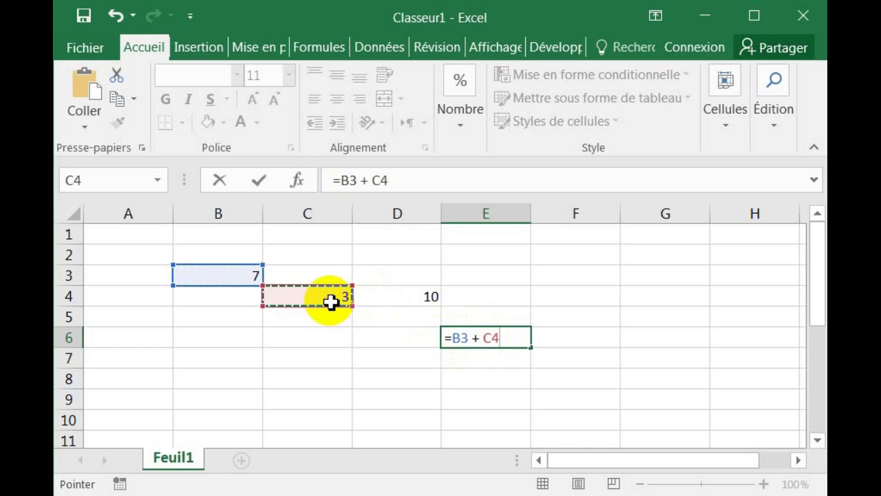
key(Return)
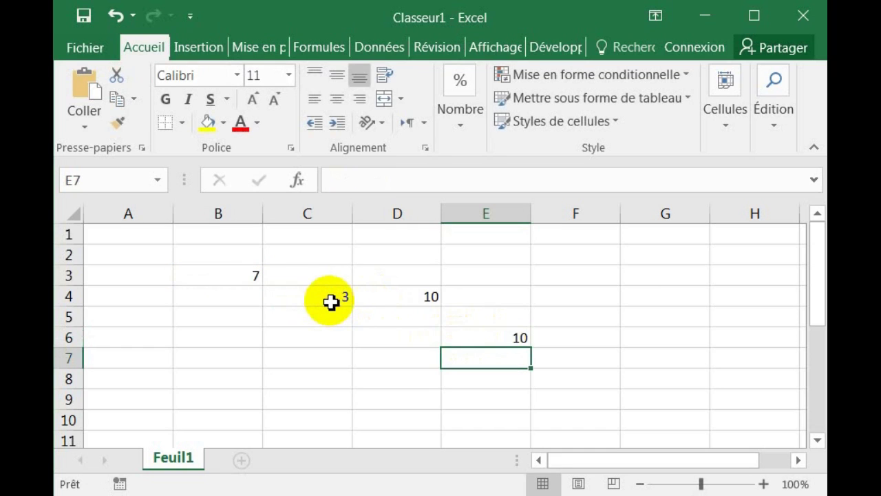
click(498, 337)
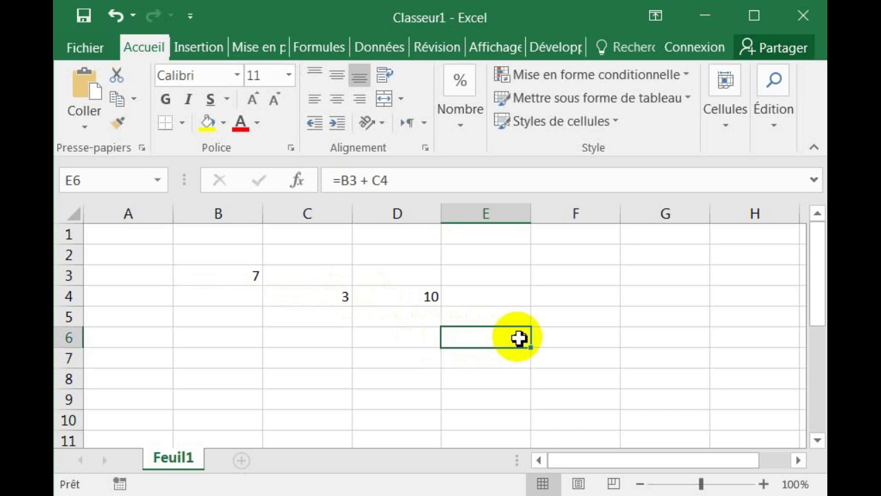
click(397, 380)
text(=)
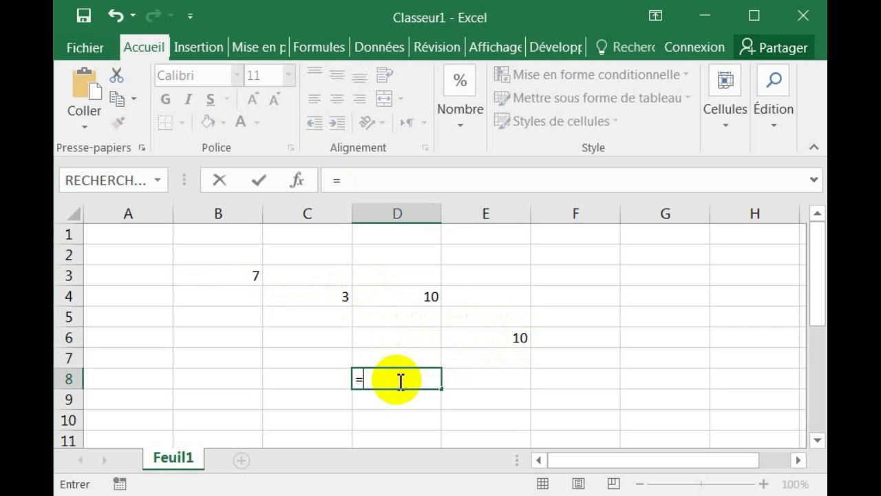
Complete the product formula =B3*C4 in D8, showing 21
click(238, 279)
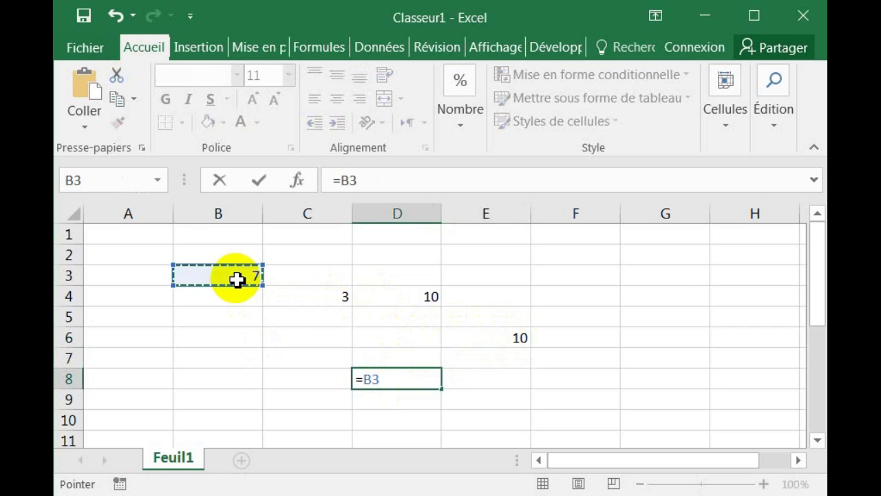
text(*)
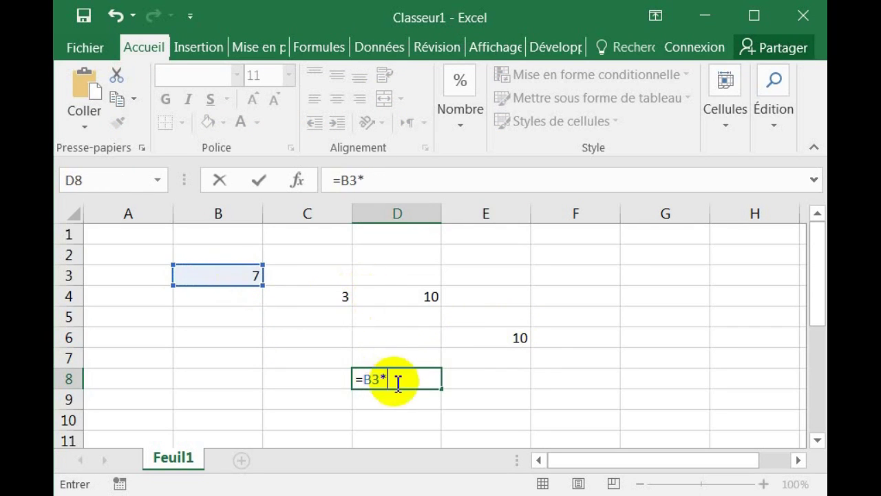
click(327, 298)
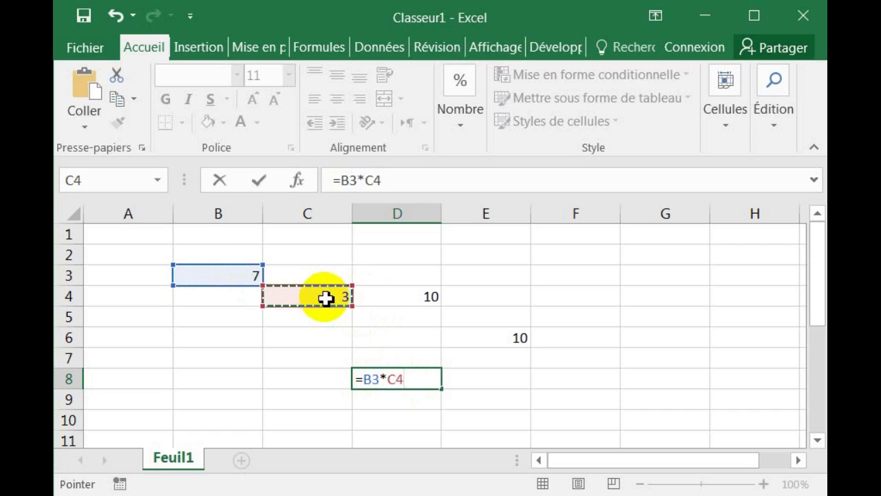
key(Return)
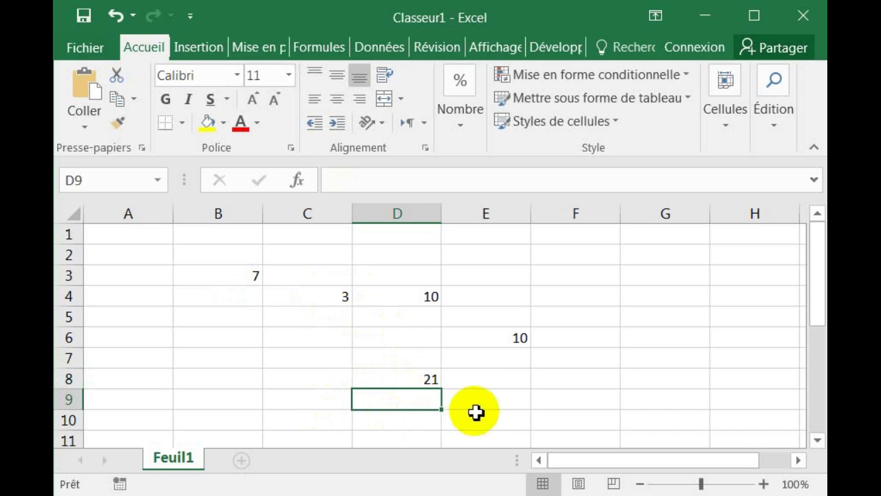
click(501, 404)
Enter the division formula =B3/C4 in E9, showing 2.33333333
text(=)
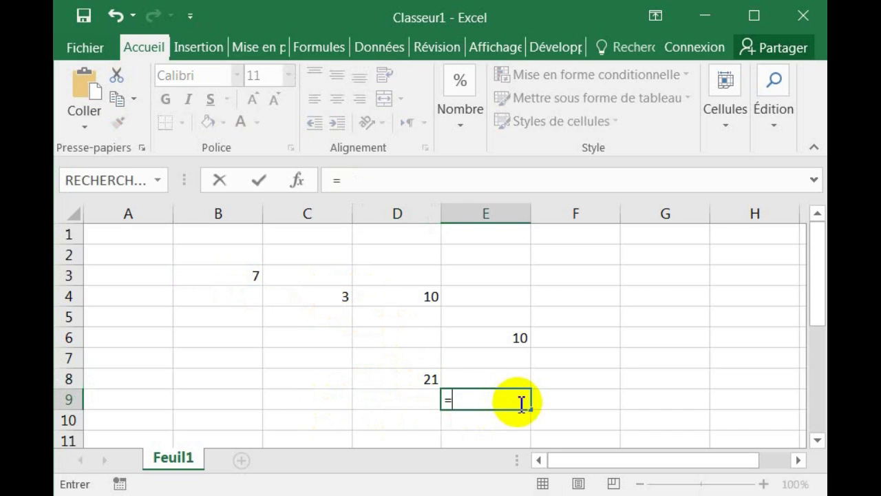
click(230, 276)
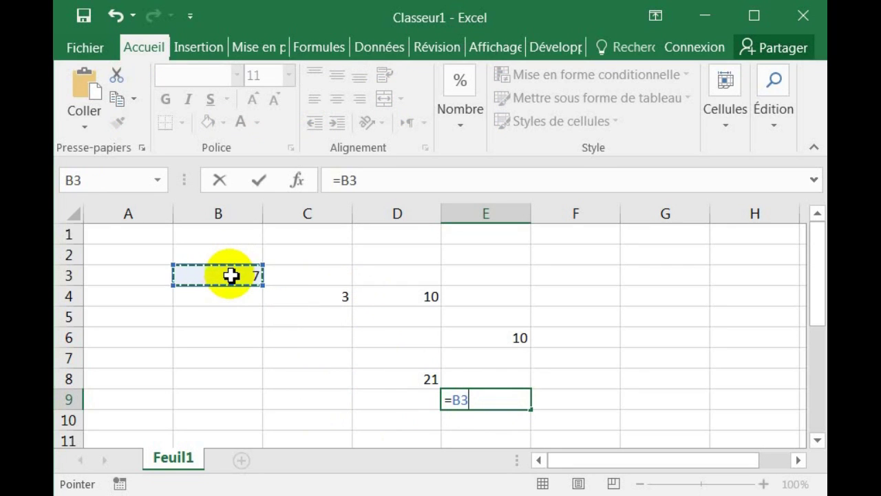
text(/)
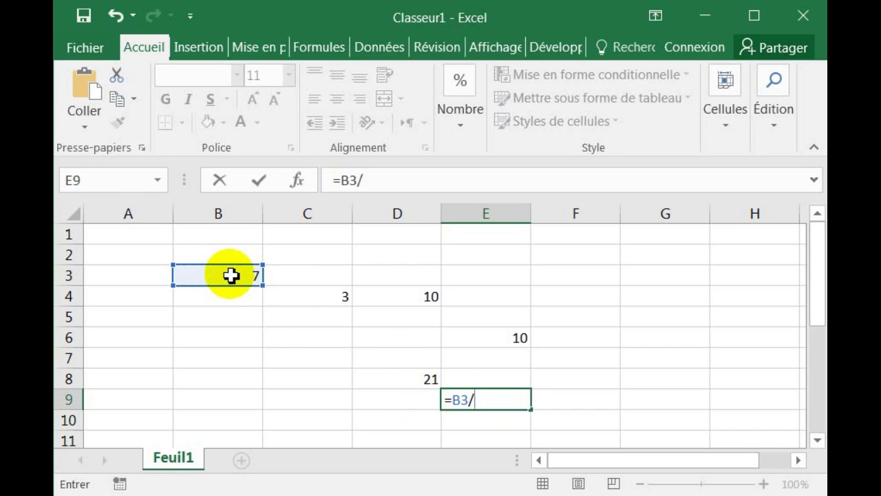
click(339, 298)
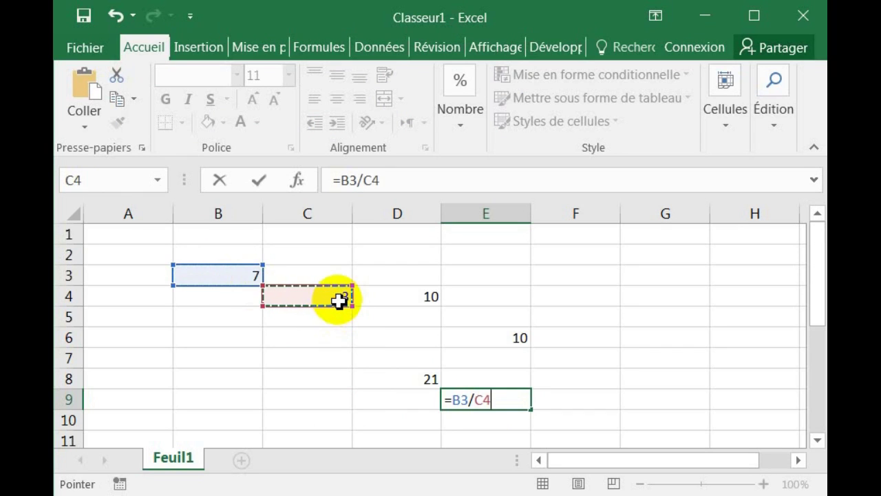
key(Return)
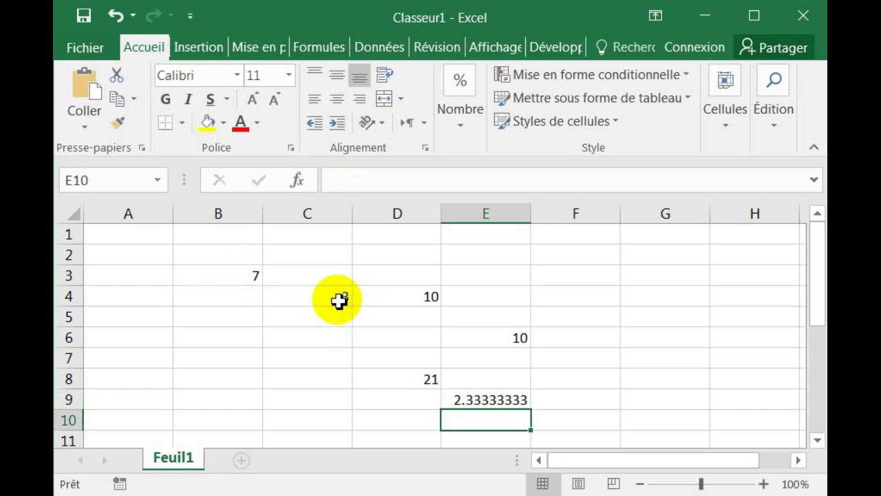
Check the contents of B3, C4 and the division formula in E9
click(236, 278)
click(313, 297)
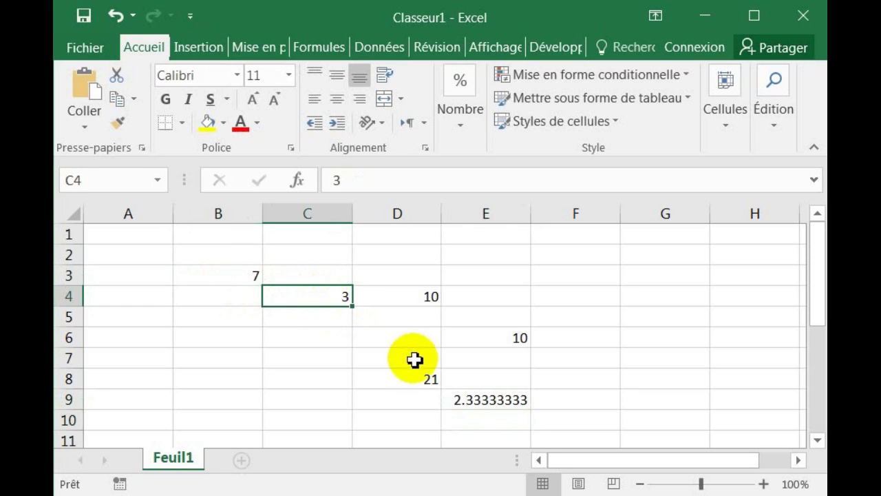
click(486, 406)
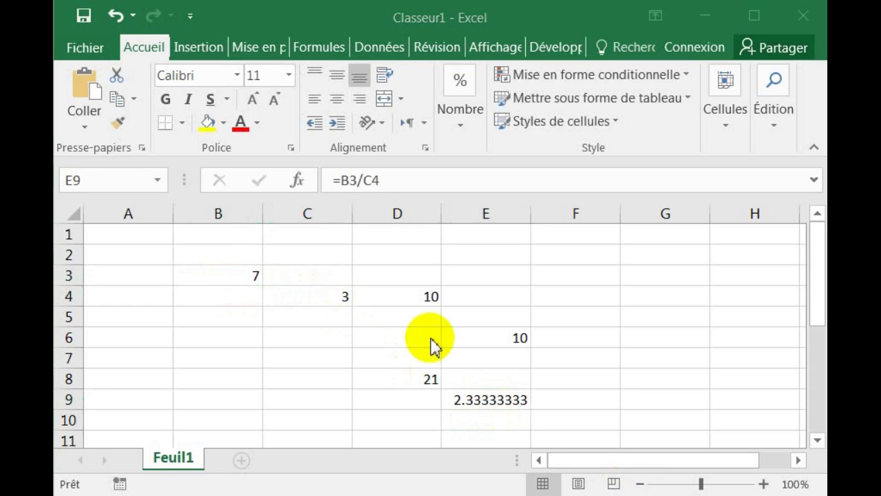